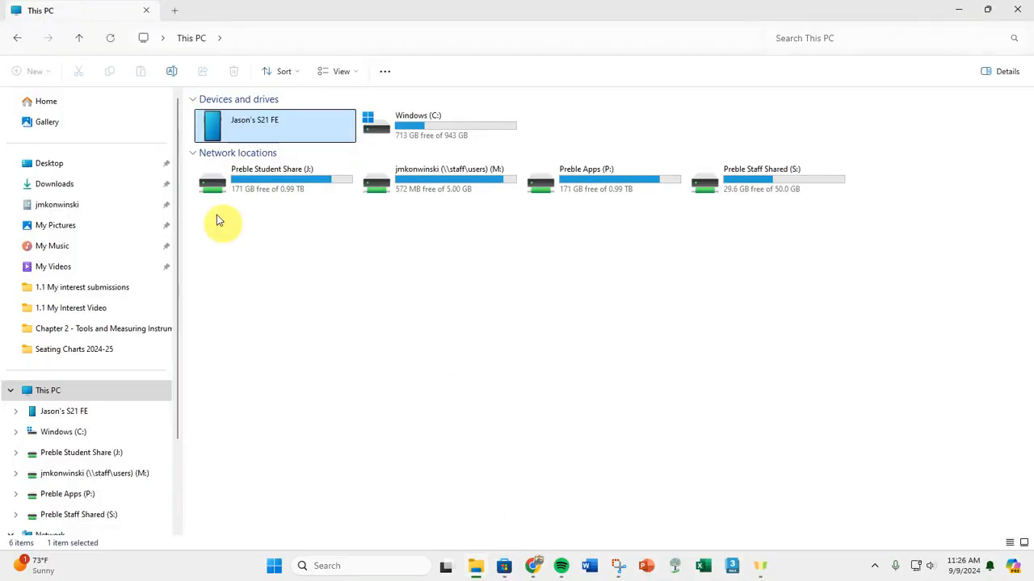
- Minimize the This PC window, then find File Explorer with a Windows search for "windows ex" and open it
{"action": "mouse_move", "coordinate": [466, 559]}
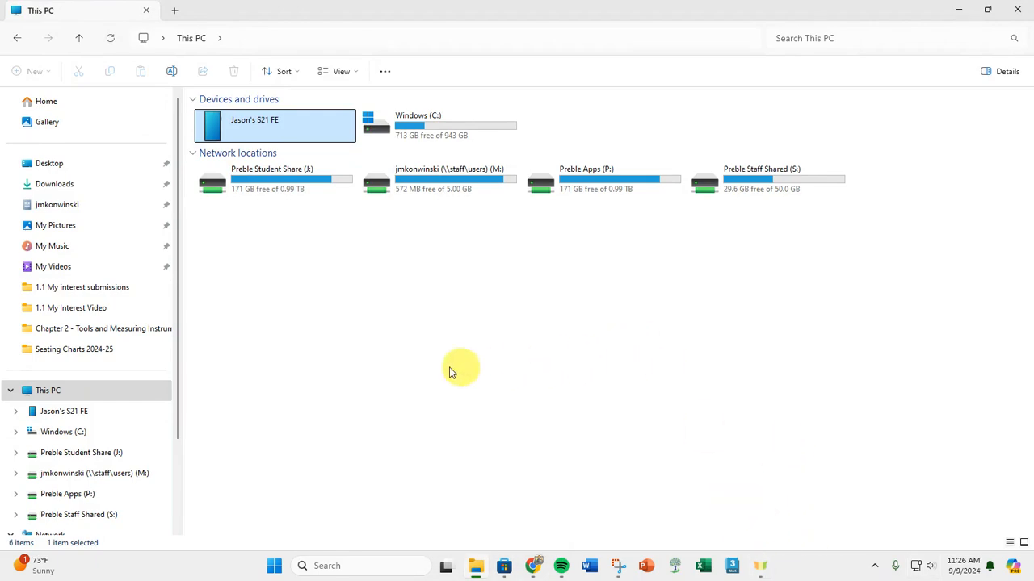
{"action": "left_click", "coordinate": [958, 11]}
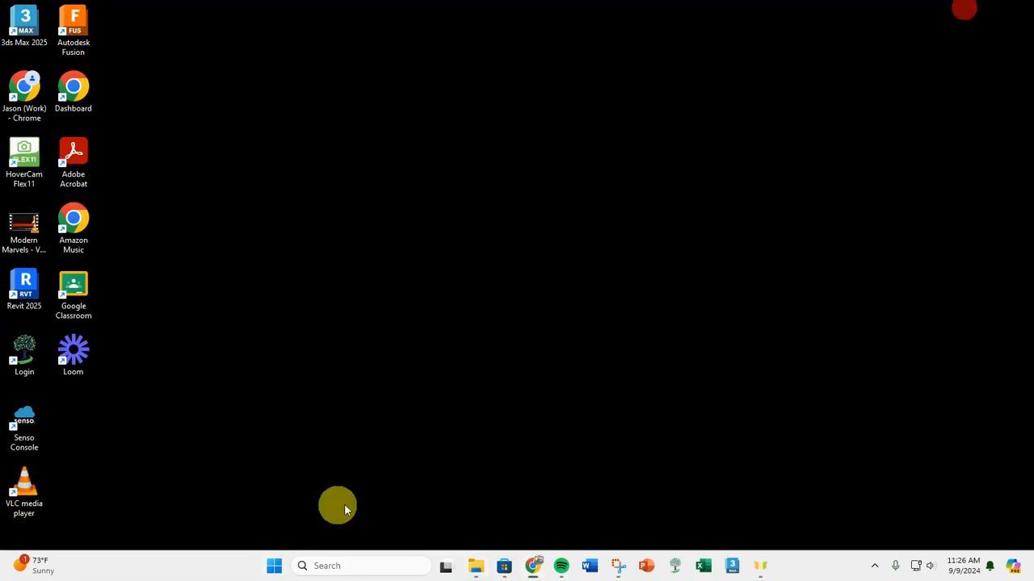
{"action": "mouse_move", "coordinate": [487, 573]}
{"action": "left_click", "coordinate": [352, 567]}
{"action": "type", "text": "windo"}
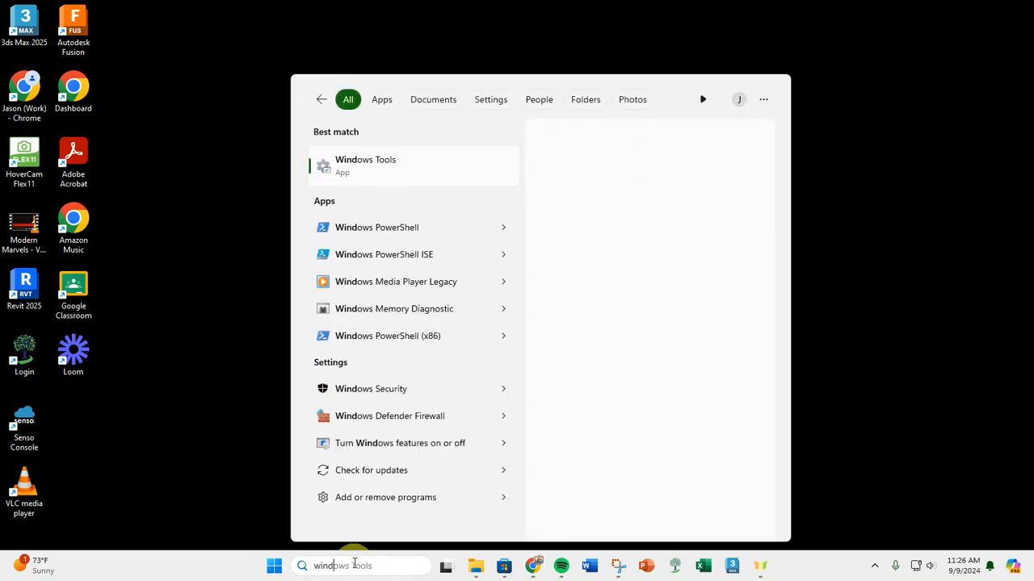
{"action": "type", "text": "ws u"}
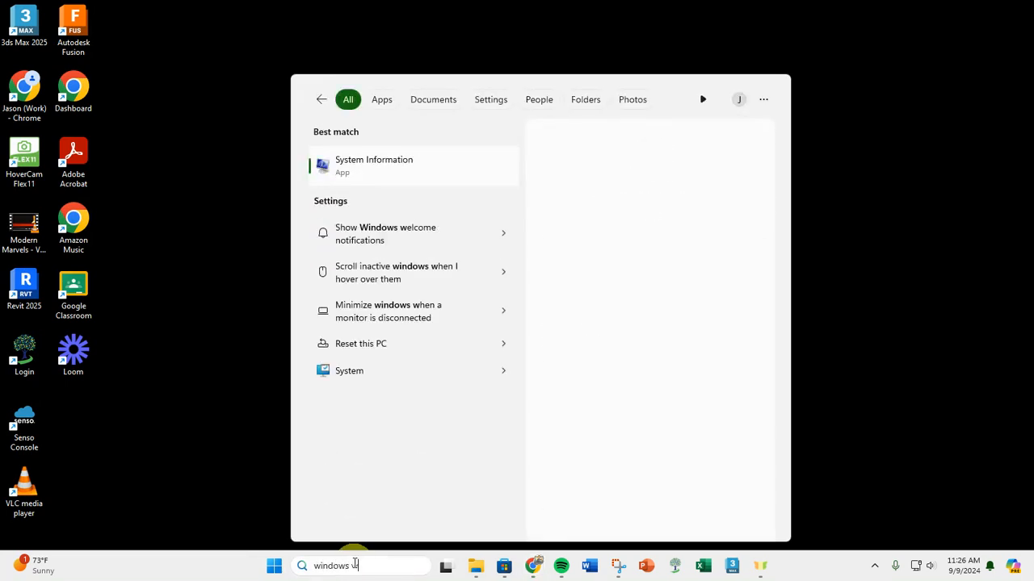
{"action": "type", "text": "x"}
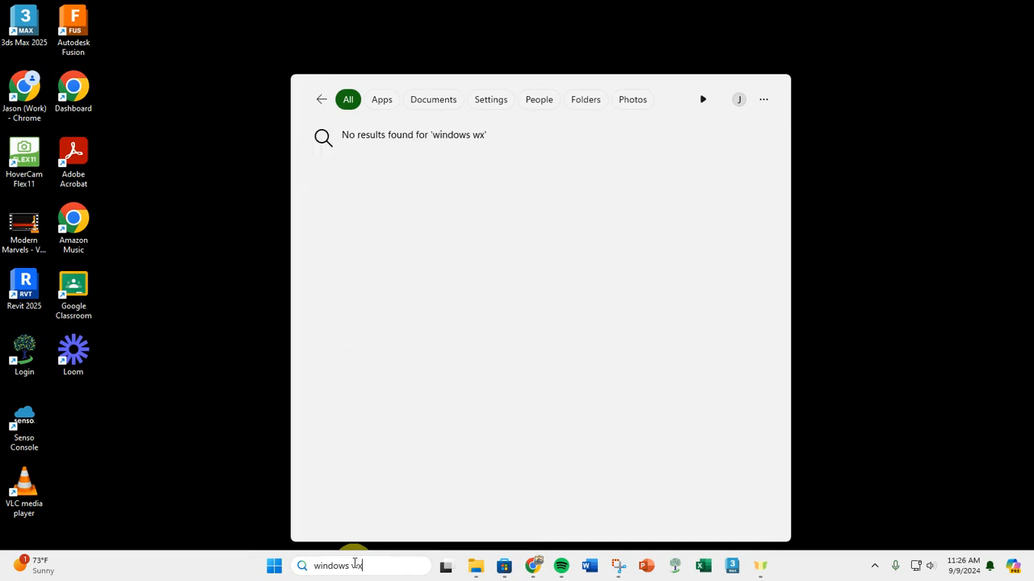
{"action": "key", "text": "BackSpace"}
{"action": "key", "text": "BackSpace"}
{"action": "type", "text": "ex"}
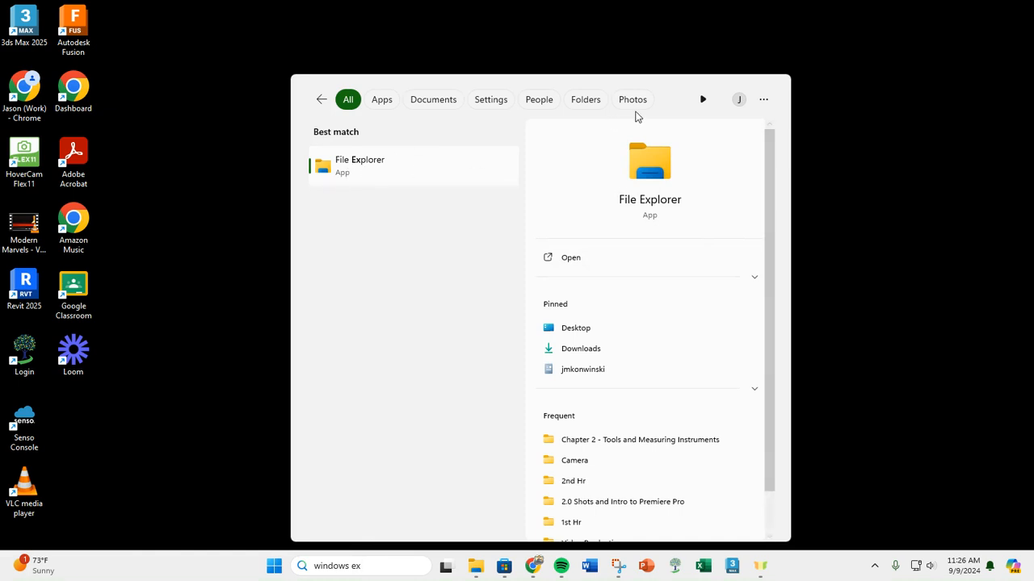
{"action": "left_click", "coordinate": [375, 158]}
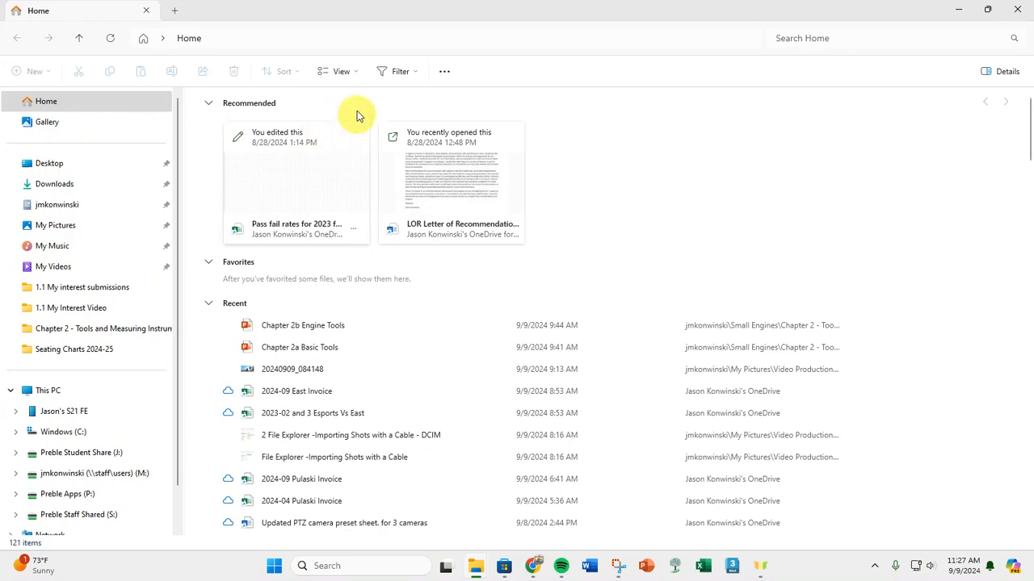
- Open This PC and expand it in the navigation tree to show its drives and connected devices
{"action": "left_click", "coordinate": [341, 72]}
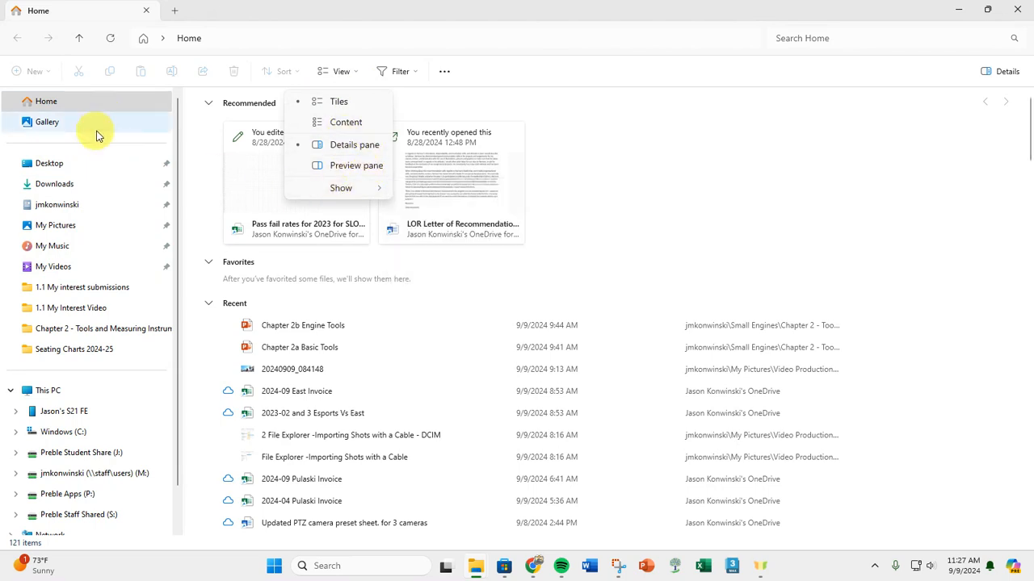
{"action": "left_click", "coordinate": [10, 393]}
{"action": "left_click", "coordinate": [46, 393]}
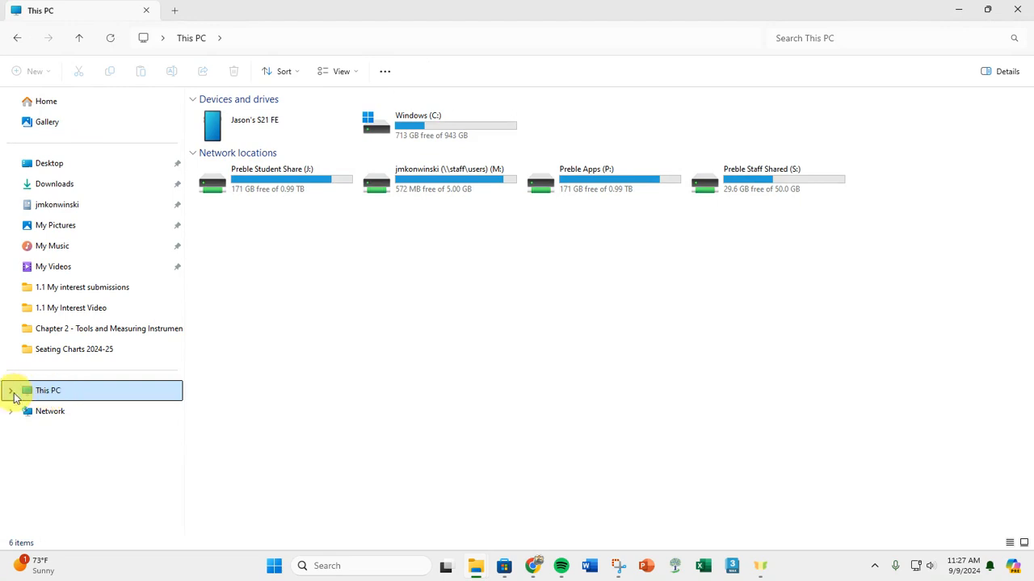
{"action": "left_click", "coordinate": [11, 393]}
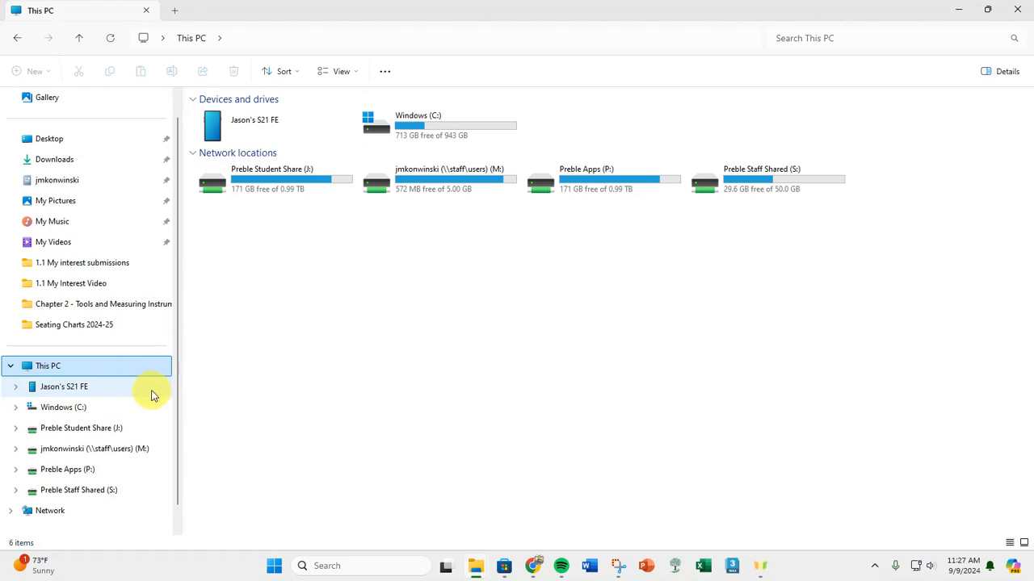
{"action": "scroll", "coordinate": [153, 395], "scroll_direction": "up", "scroll_amount": 1}
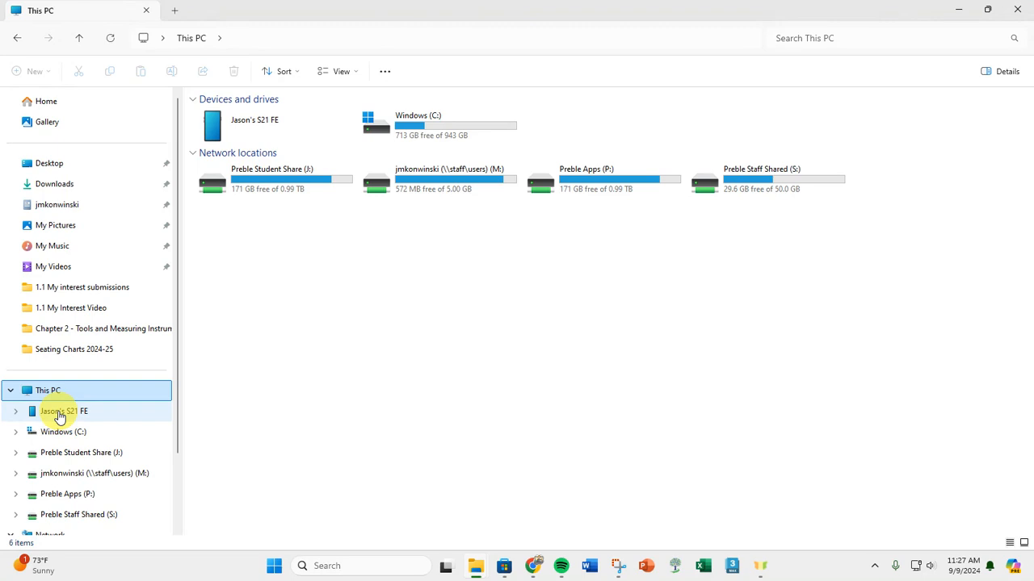
- Turn the system volume down to 0 and open the Camera folder on the S21 FE phone, under Internal storage > DCIM
{"action": "key", "text": "XF86AudioLowerVolume"}
{"action": "key", "text": "XF86AudioLowerVolume"}
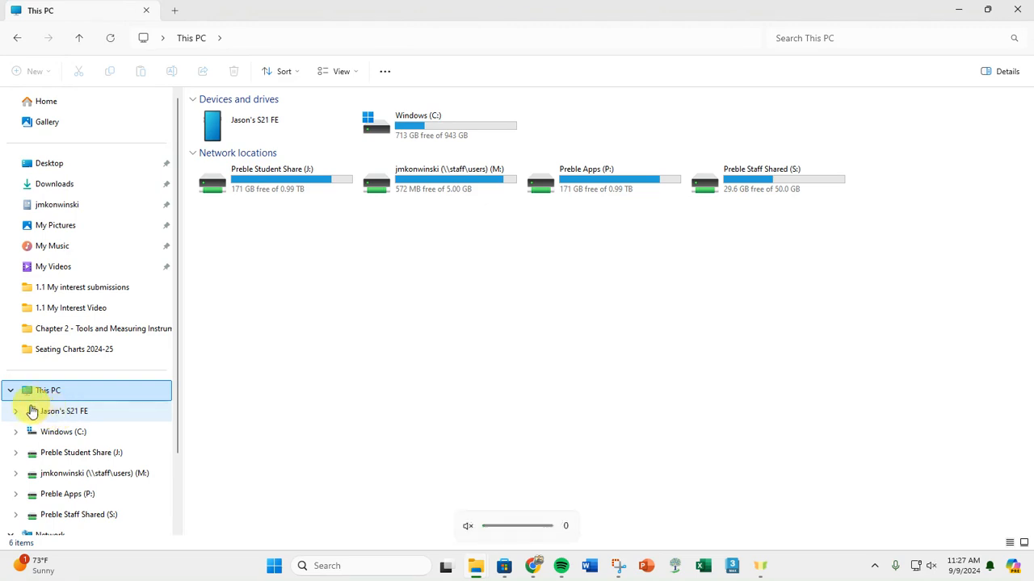
{"action": "left_click", "coordinate": [65, 416]}
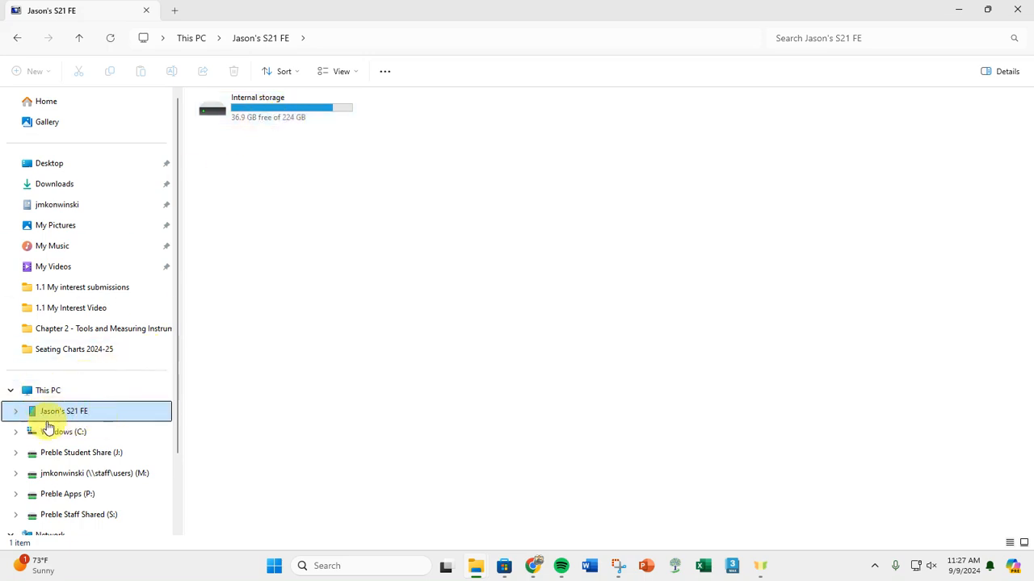
{"action": "double_click", "coordinate": [286, 113]}
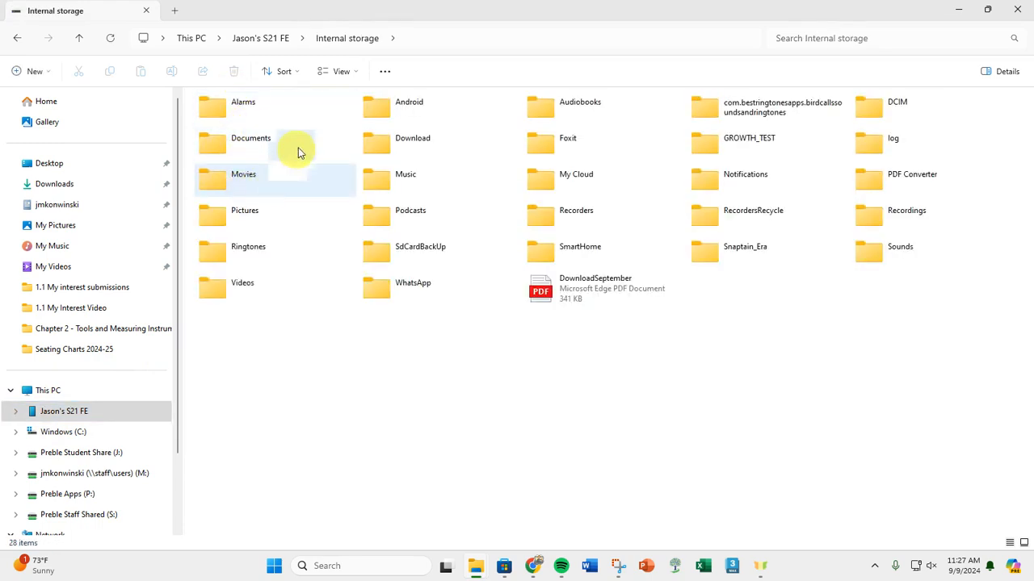
{"action": "double_click", "coordinate": [917, 111]}
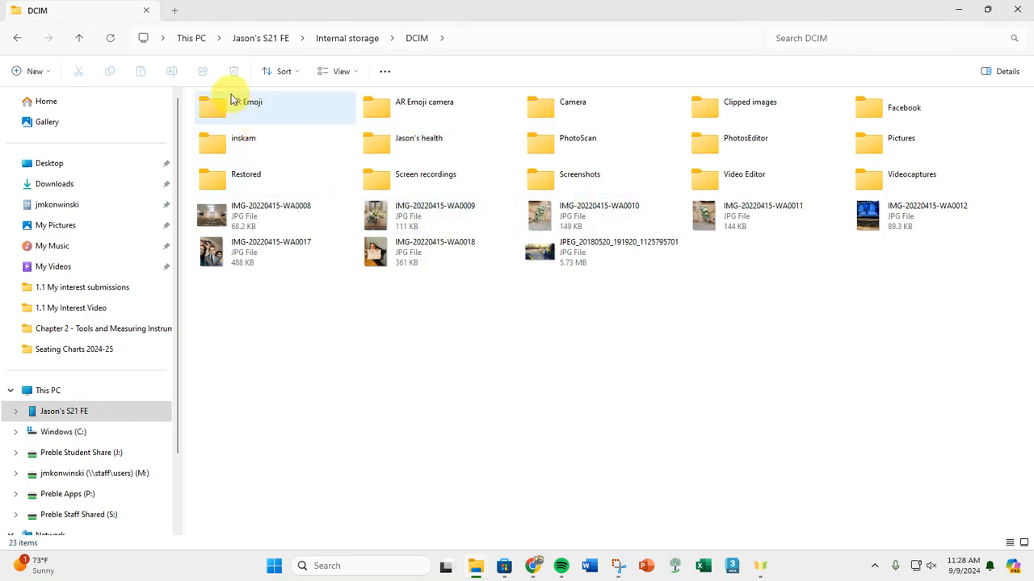
{"action": "double_click", "coordinate": [572, 103]}
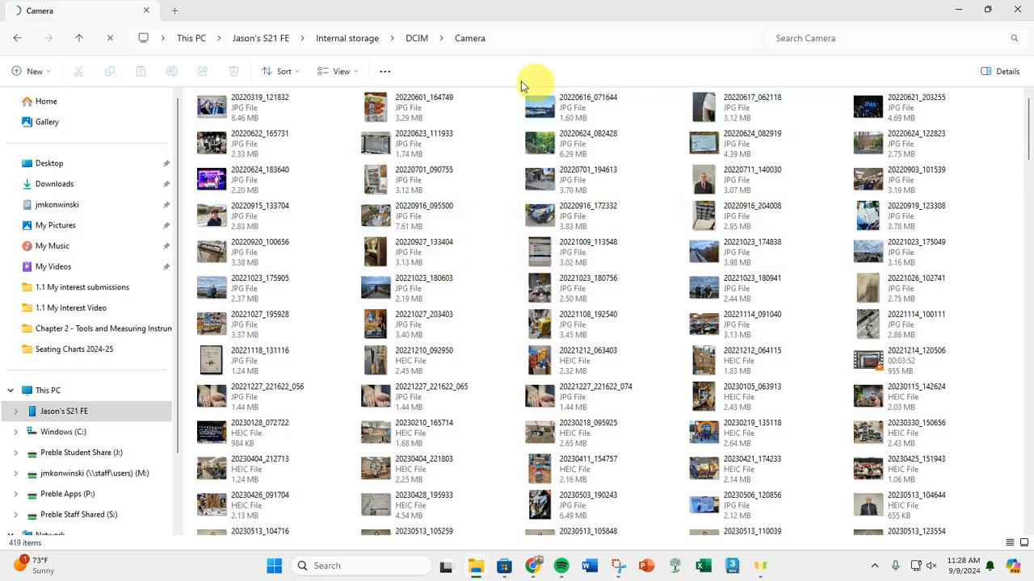
- Show the Camera folder's files in Details view and sort them by Modified date, newest first
{"action": "left_click", "coordinate": [337, 71]}
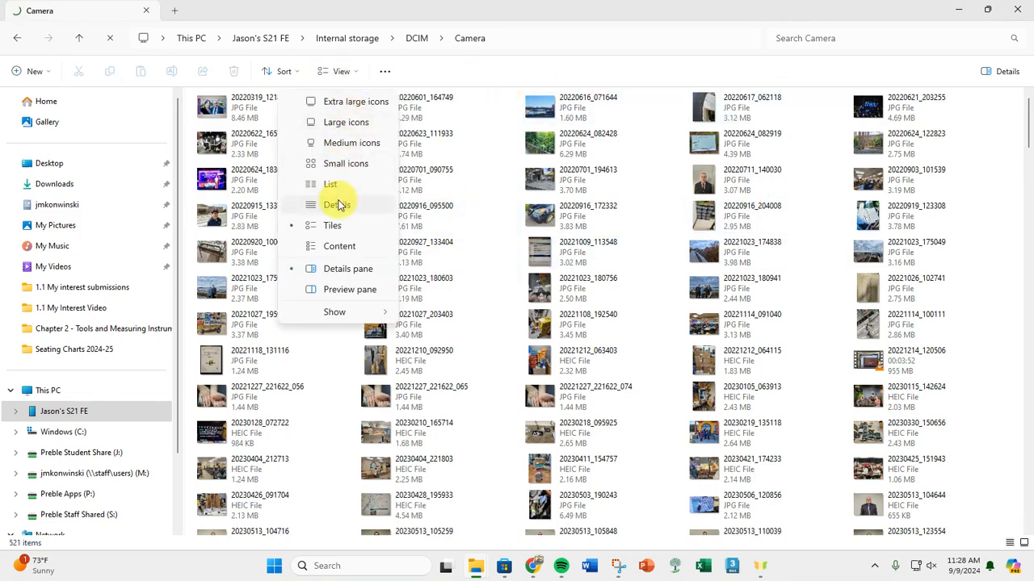
{"action": "left_click", "coordinate": [338, 205]}
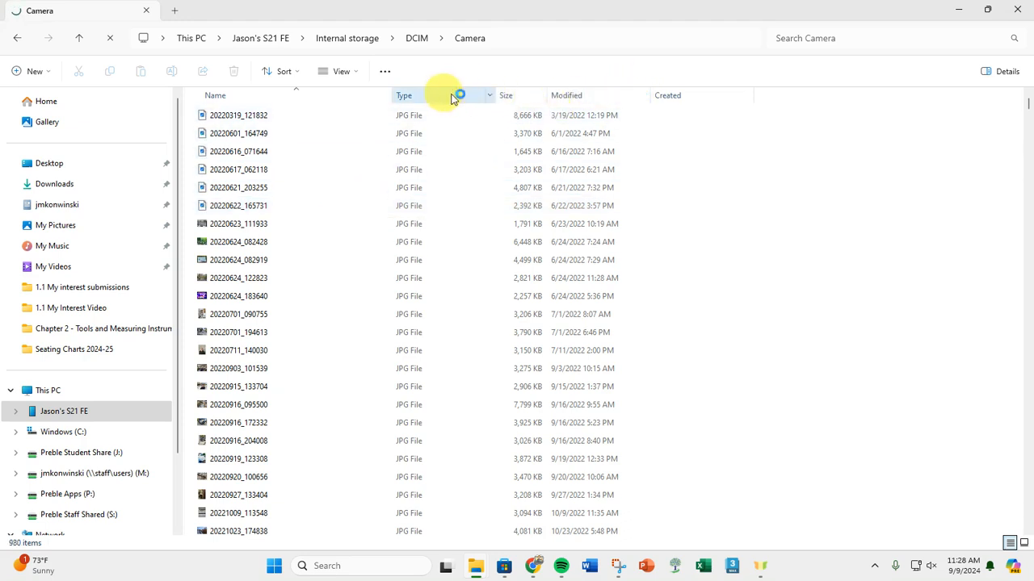
{"action": "left_click", "coordinate": [644, 96]}
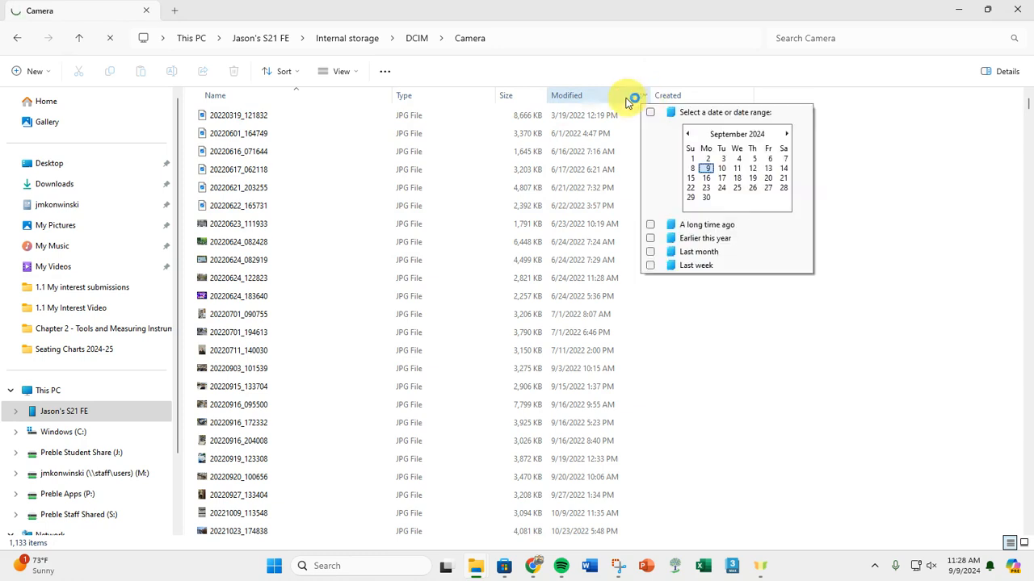
{"action": "left_click", "coordinate": [616, 96]}
{"action": "left_click", "coordinate": [597, 96]}
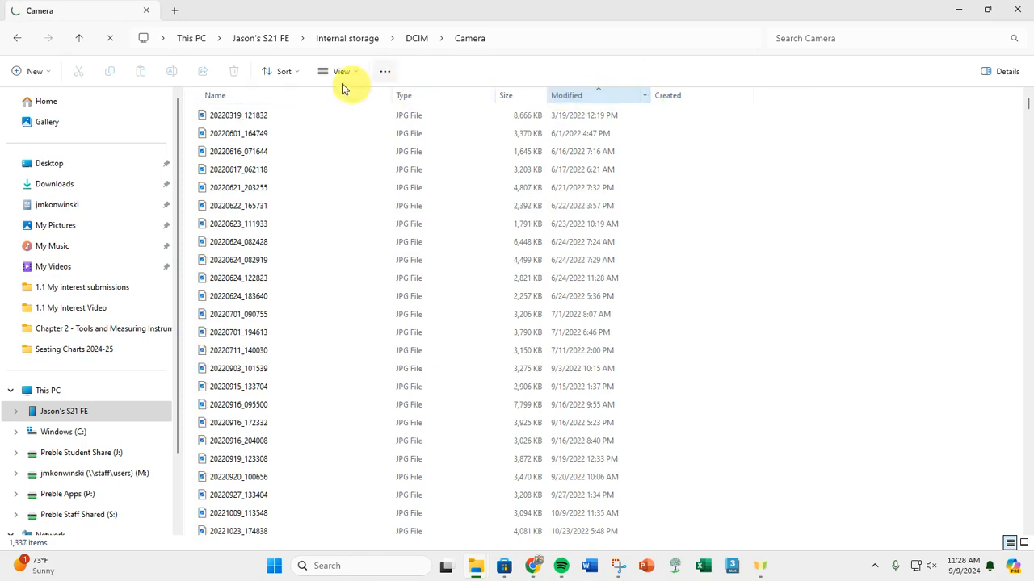
{"action": "left_click", "coordinate": [292, 73]}
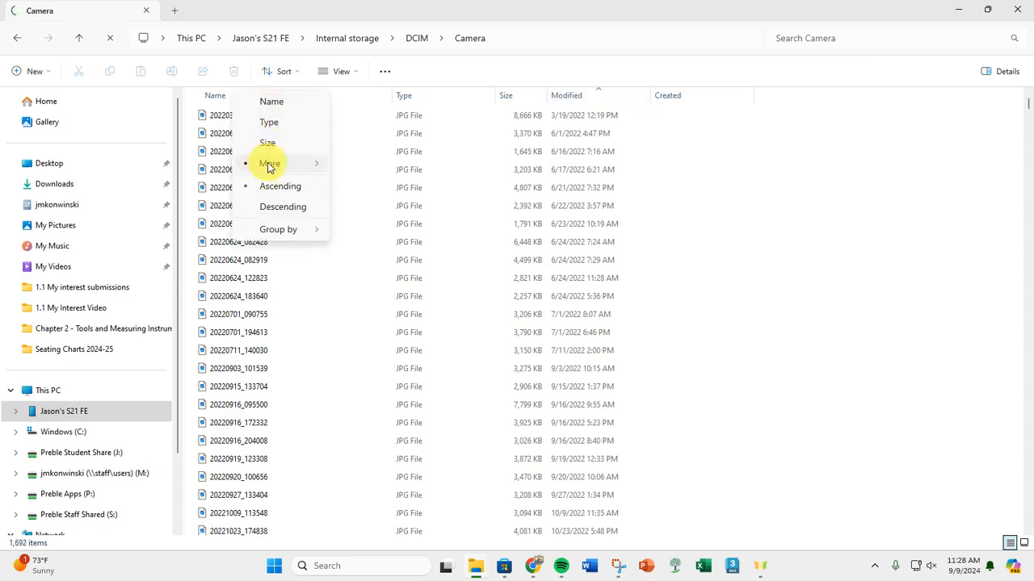
{"action": "mouse_move", "coordinate": [275, 163]}
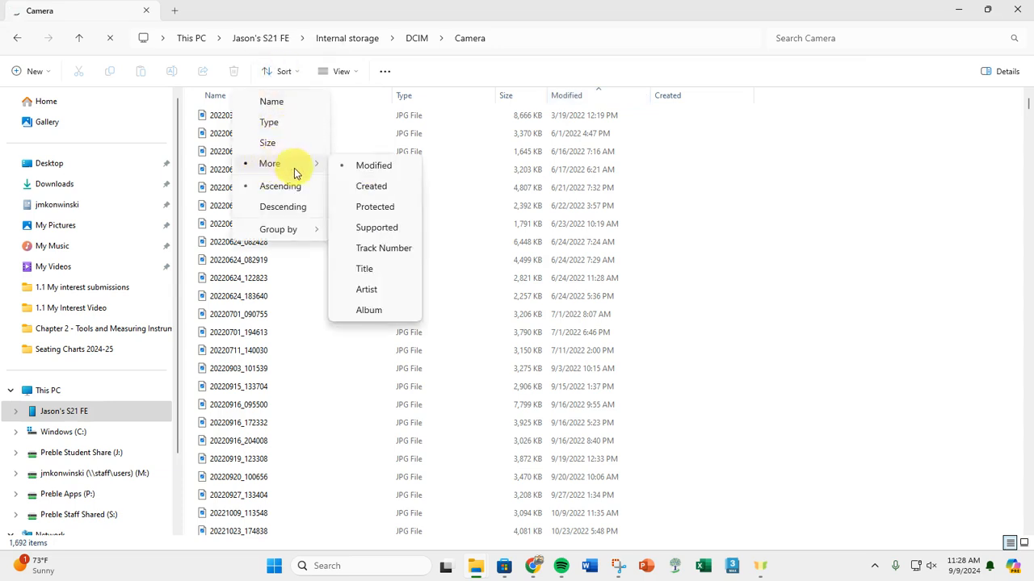
{"action": "left_click", "coordinate": [376, 191]}
{"action": "left_click", "coordinate": [589, 96]}
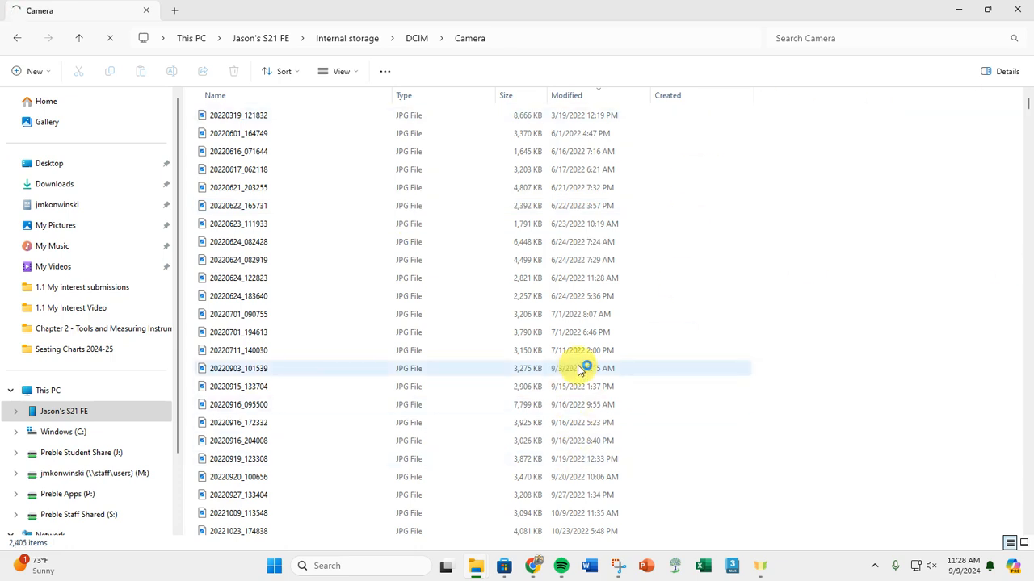
- Snap the Camera window to the left half of the screen and open a second File Explorer window on the right half
{"action": "key", "text": "super+Left"}
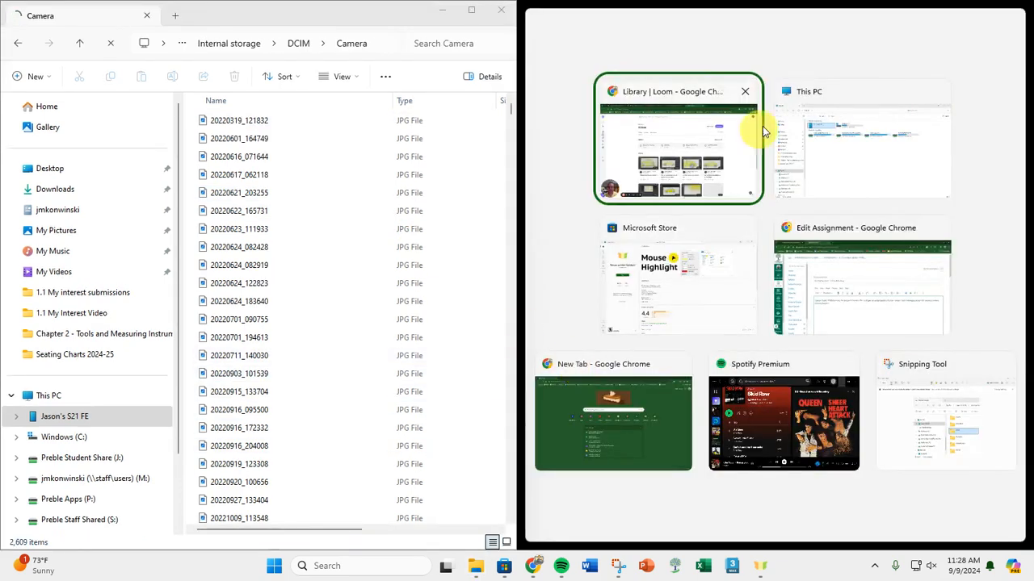
{"action": "left_click", "coordinate": [695, 483]}
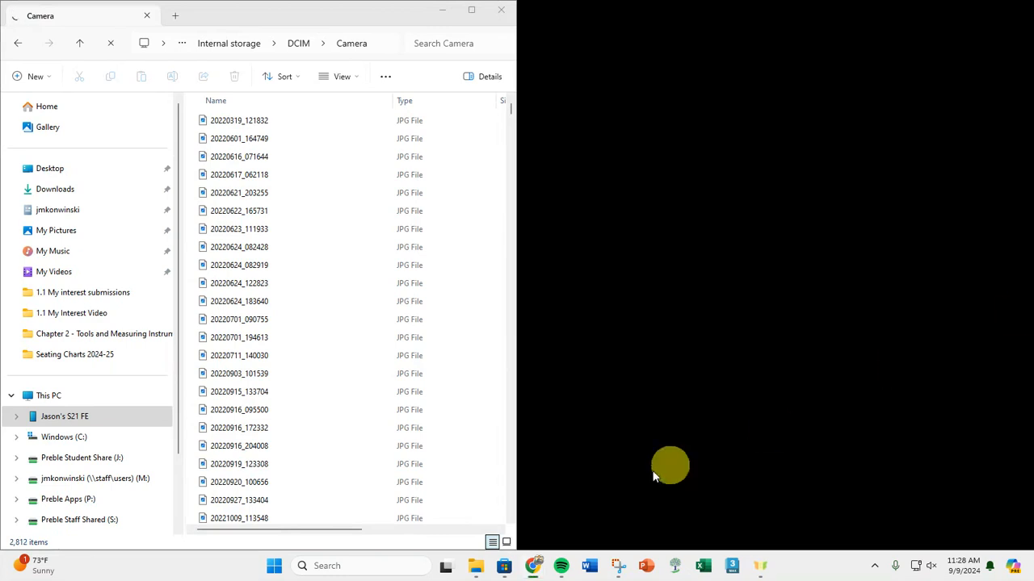
{"action": "right_click", "coordinate": [475, 574]}
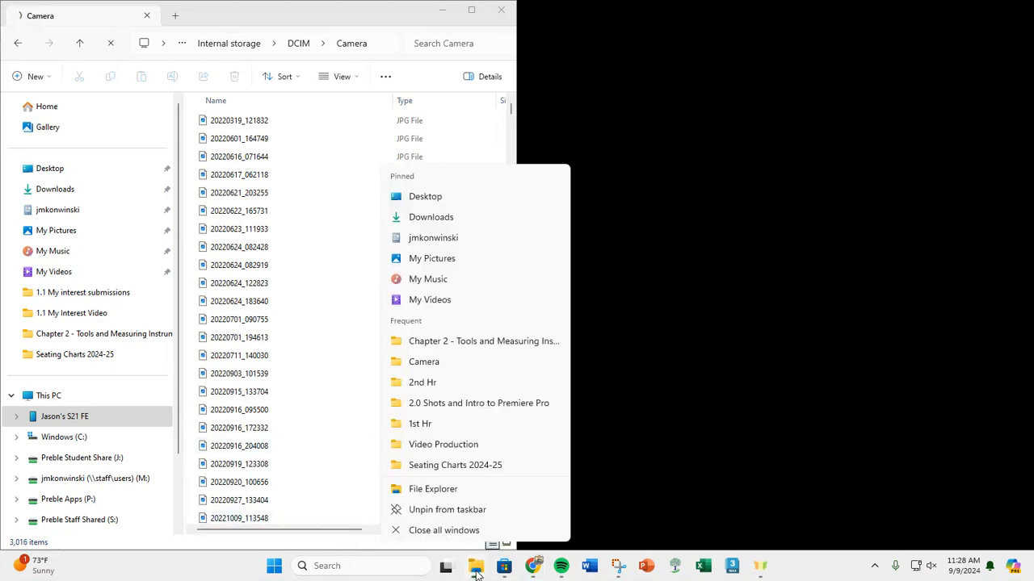
{"action": "left_click", "coordinate": [457, 490]}
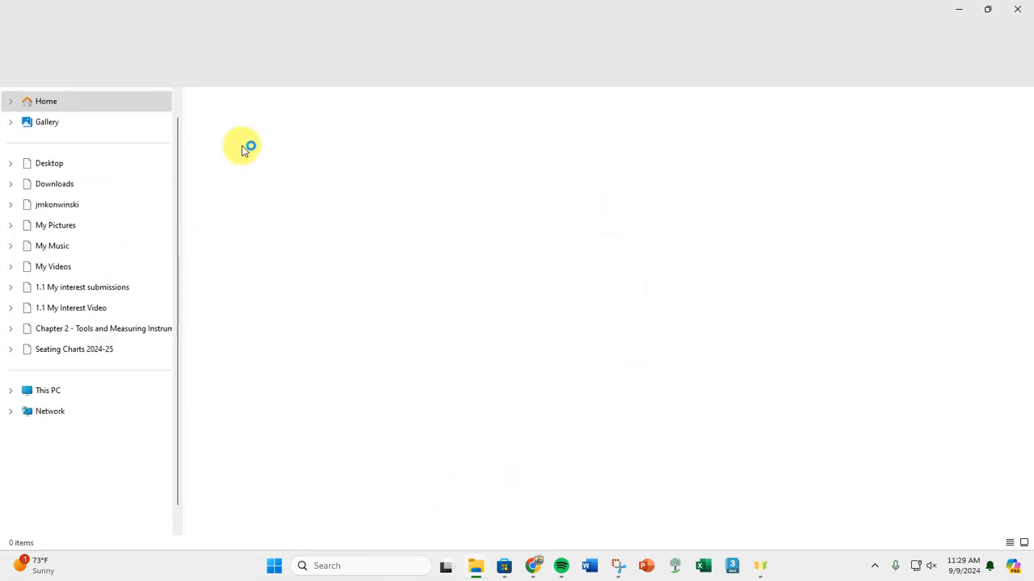
{"action": "key", "text": "super+Right"}
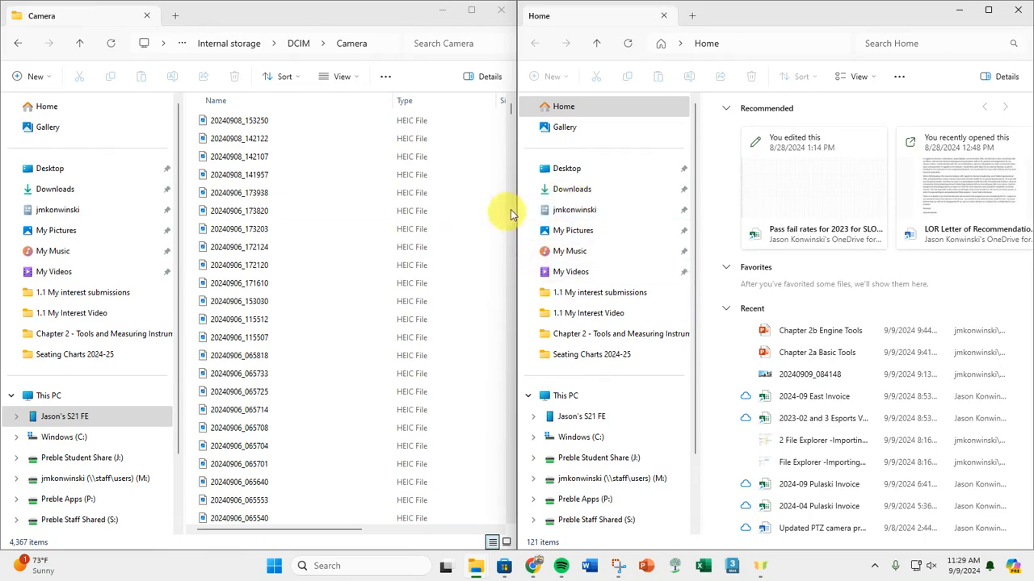
- In the second window, create a folder named "Video Production Class" in the personal user folder and open it
{"action": "left_click", "coordinate": [573, 212]}
{"action": "scroll", "coordinate": [734, 206], "scroll_direction": "down", "scroll_amount": 10}
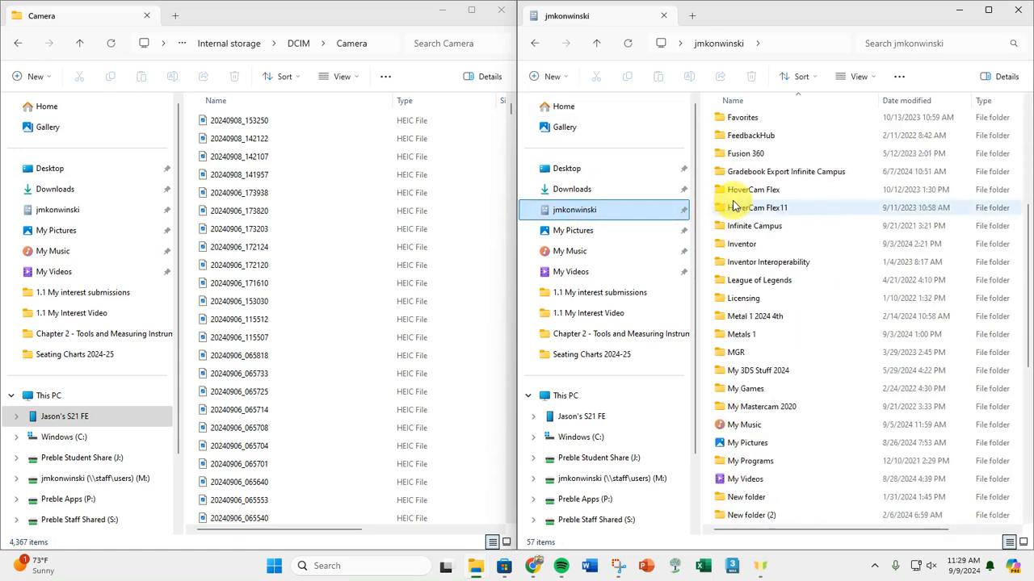
{"action": "right_click", "coordinate": [800, 407]}
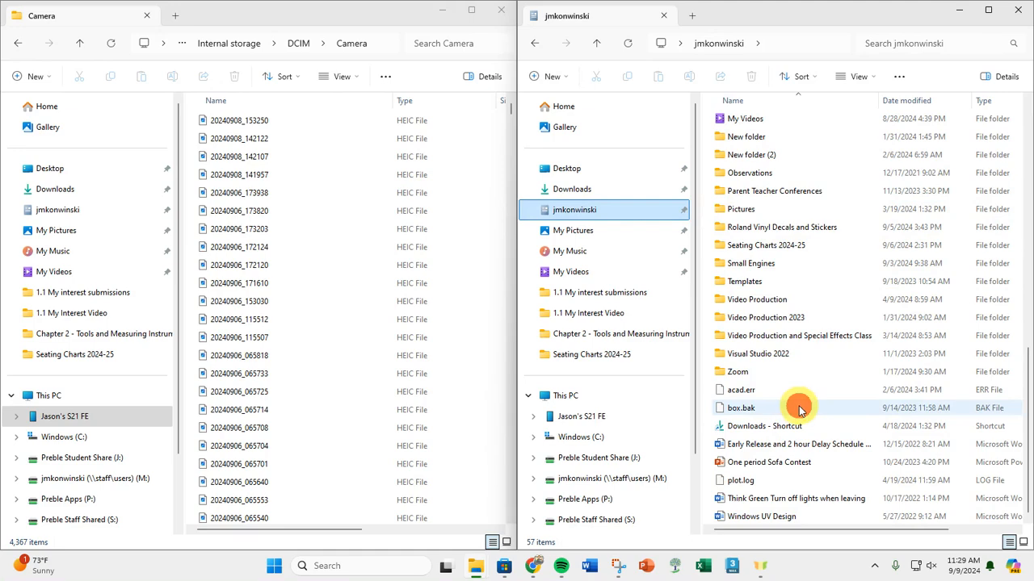
{"action": "mouse_move", "coordinate": [848, 382]}
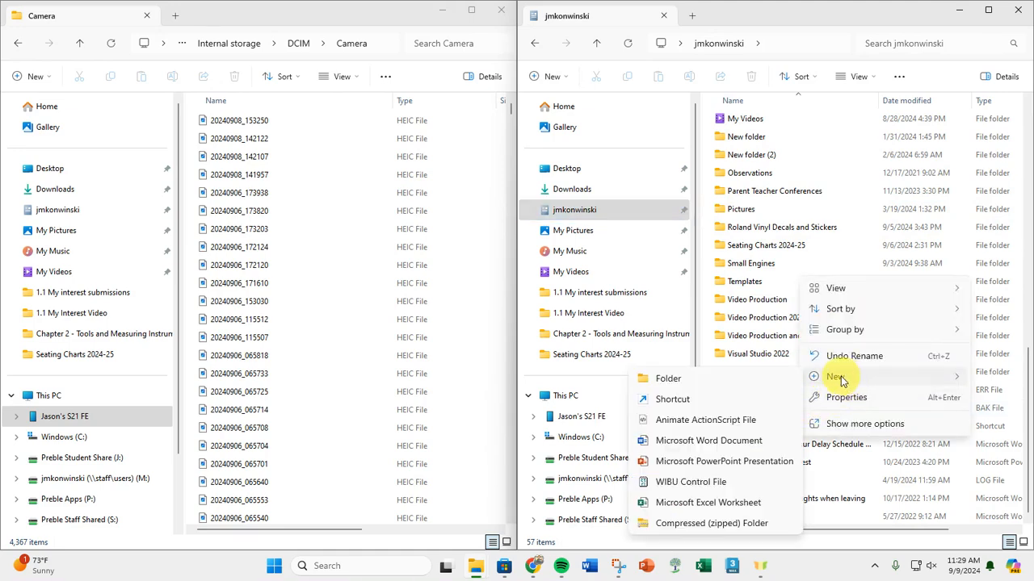
{"action": "left_click", "coordinate": [670, 379]}
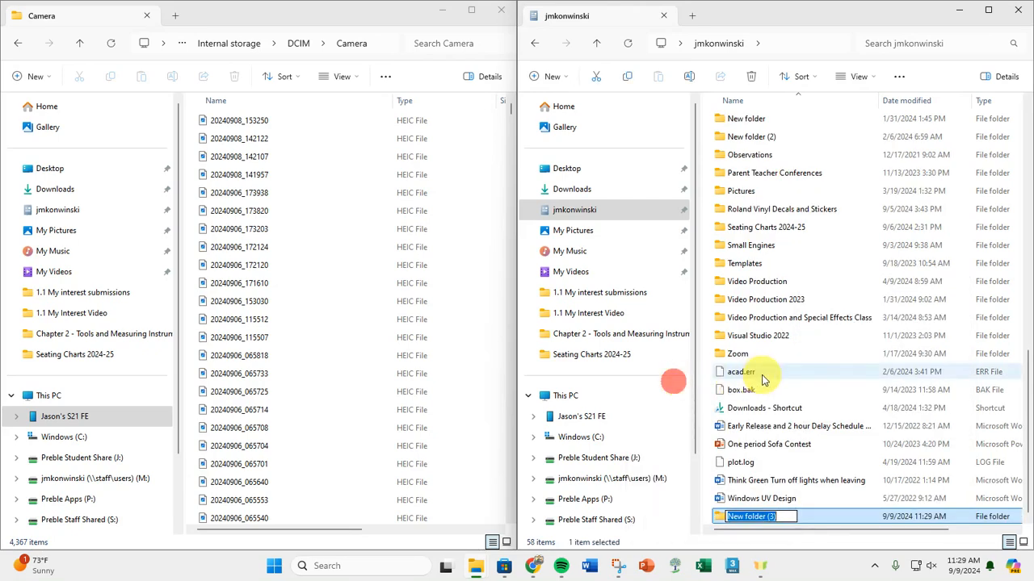
{"action": "type", "text": "Video Production Cl"}
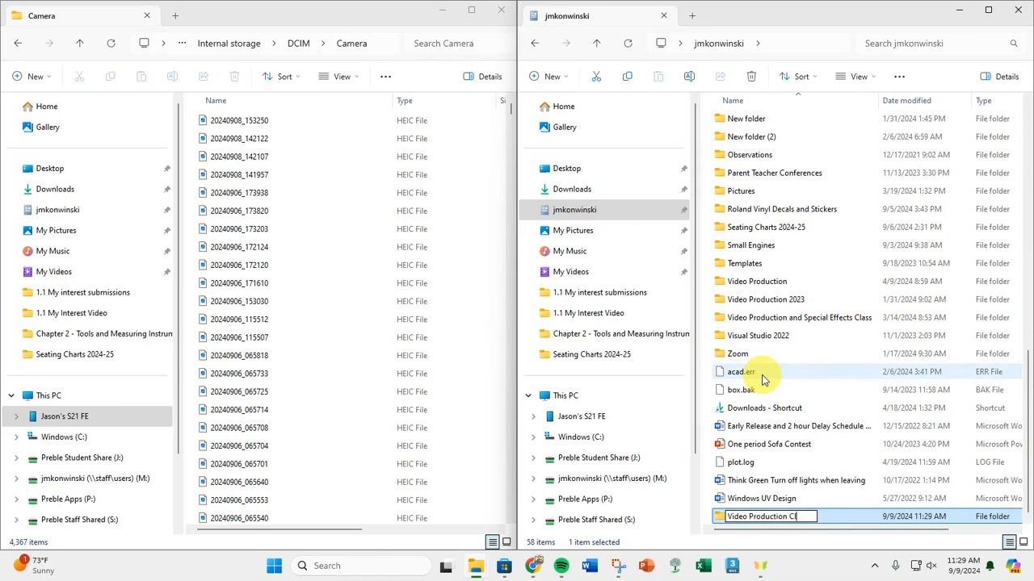
{"action": "type", "text": "ass"}
{"action": "key", "text": "Return"}
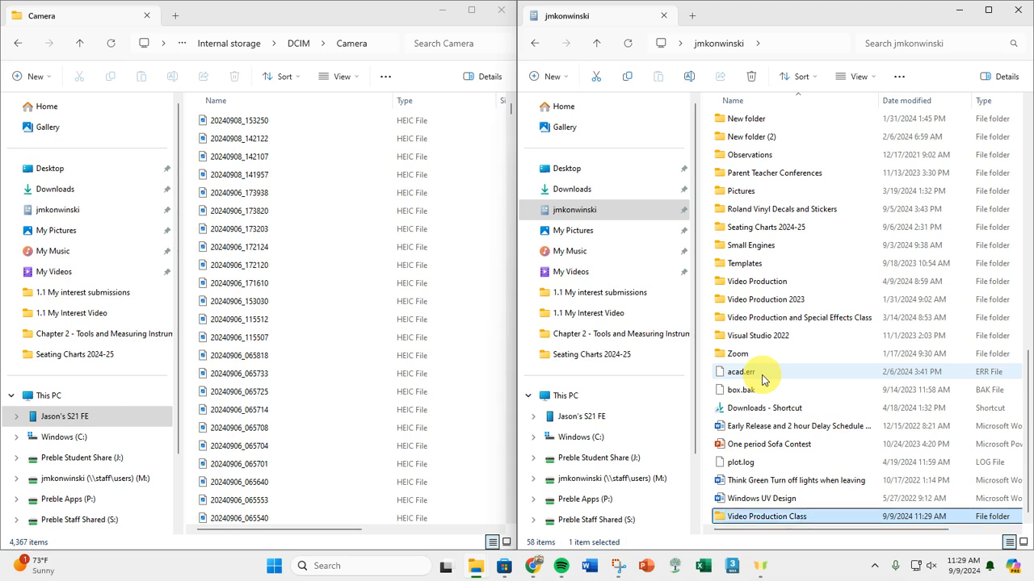
{"action": "left_click", "coordinate": [731, 518]}
{"action": "double_click", "coordinate": [730, 518]}
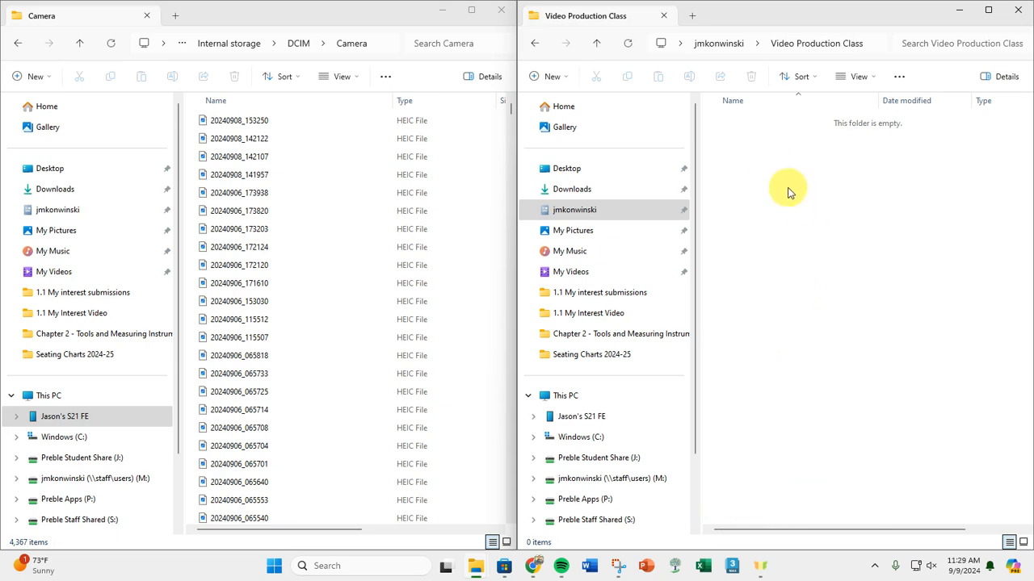
- Create a folder named "2.0 14 Shots" inside the Video Production Class folder and open it
{"action": "right_click", "coordinate": [741, 153]}
{"action": "mouse_move", "coordinate": [799, 257]}
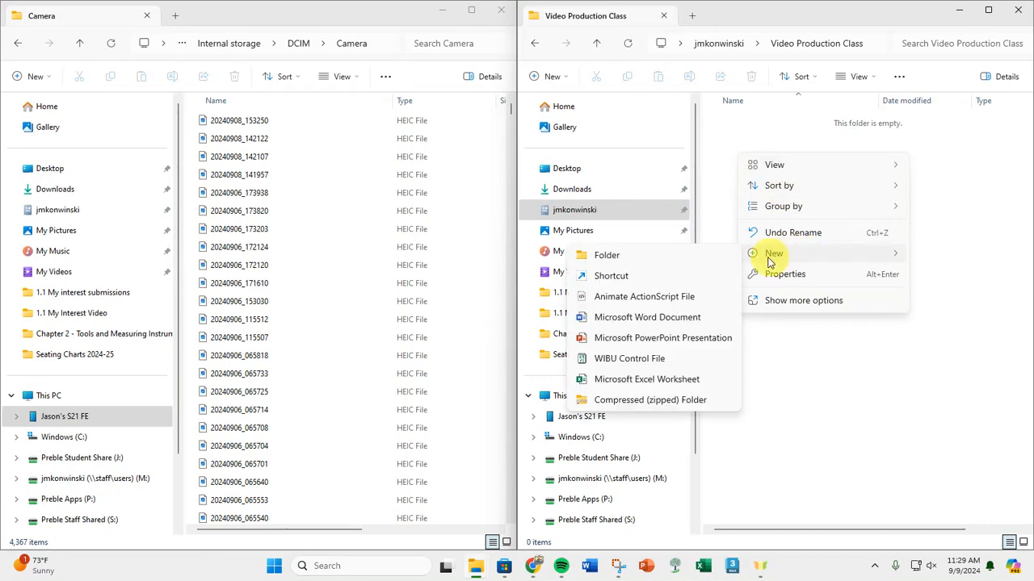
{"action": "left_click", "coordinate": [652, 255]}
{"action": "type", "text": "2.0 14 Shots"}
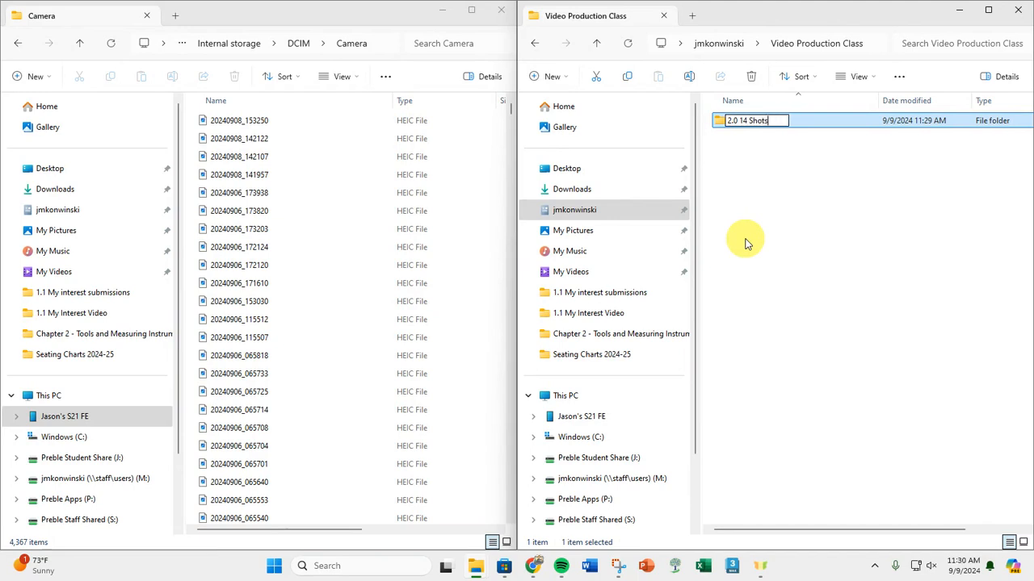
{"action": "key", "text": "Return"}
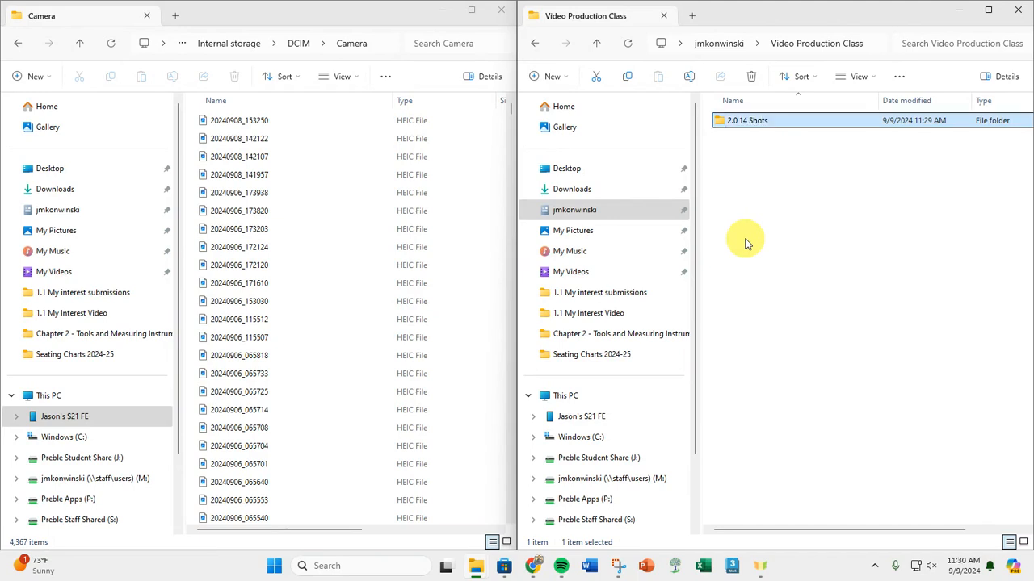
{"action": "double_click", "coordinate": [742, 122]}
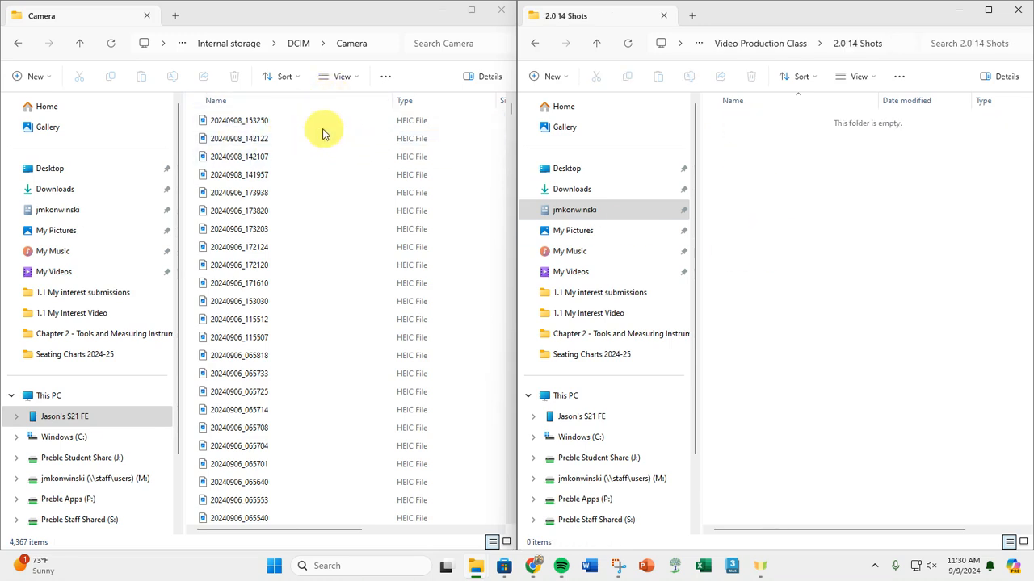
- Copy the four newest HEIC files, 20240908_153250 through 20240908_141957, from the phone's Camera folder into the 2.0 14 Shots folder
{"action": "left_click", "coordinate": [274, 122]}
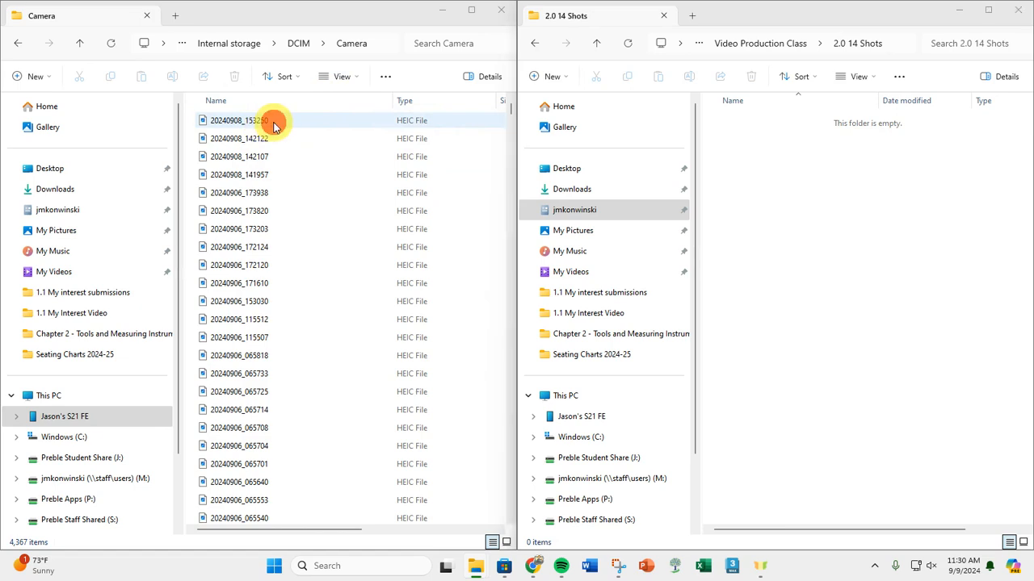
{"action": "left_click", "coordinate": [240, 178], "text": "shift"}
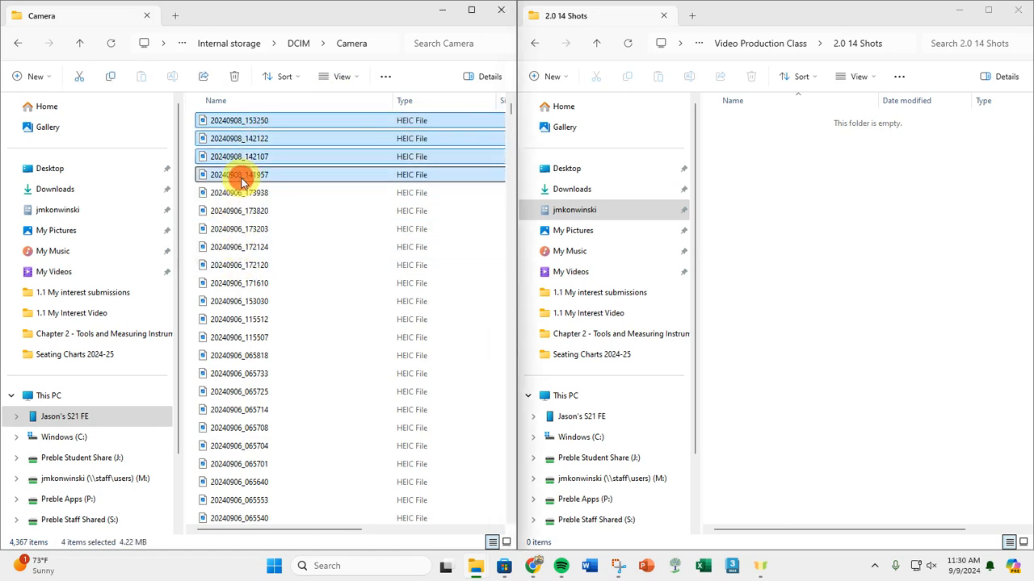
{"action": "left_click_drag", "start_coordinate": [236, 127], "coordinate": [872, 188]}
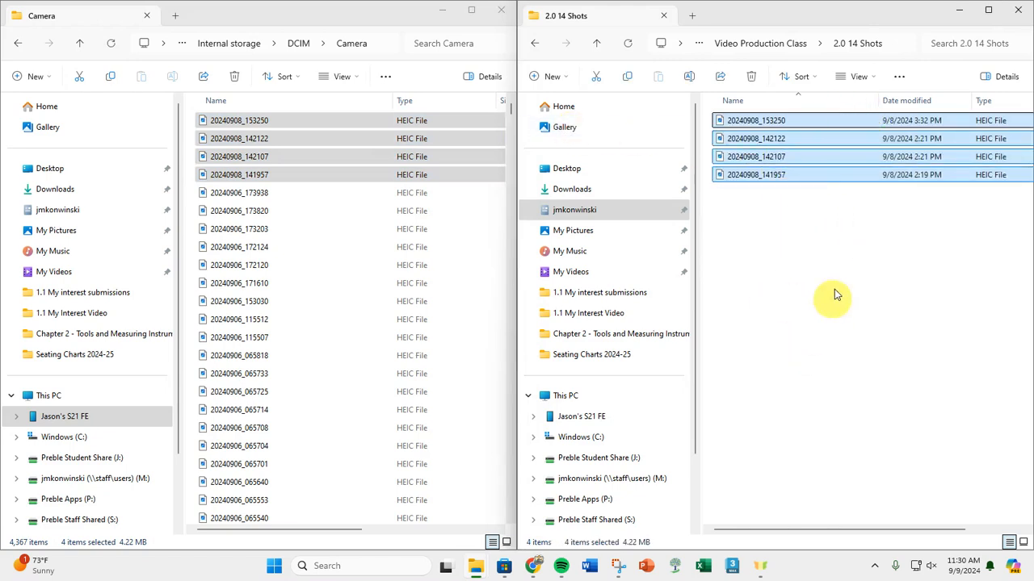
{"action": "left_click", "coordinate": [760, 313]}
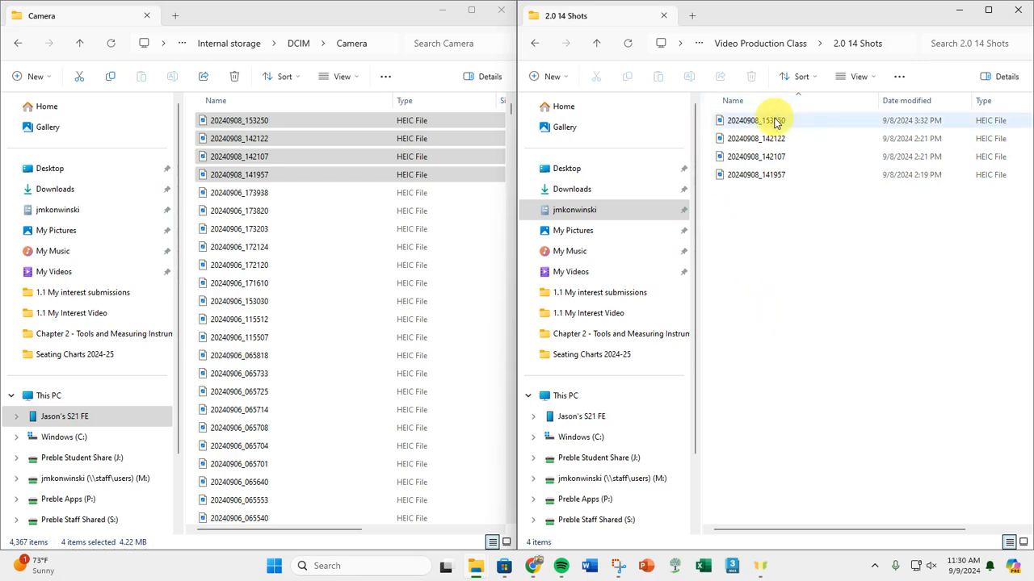